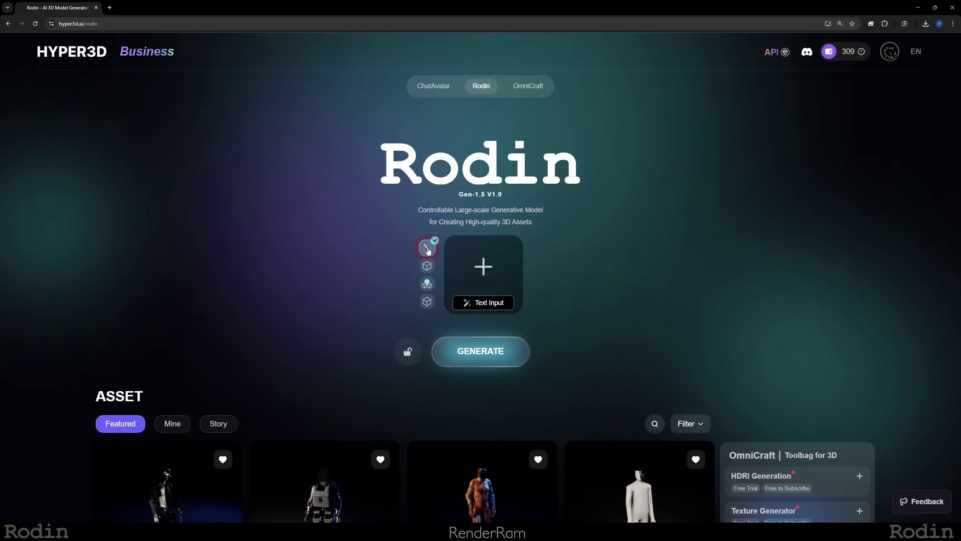
# - Generate a Voxel ControlNet mesh from the yellow plush chick image and orbit the result
pyautogui.moveTo(481, 307)
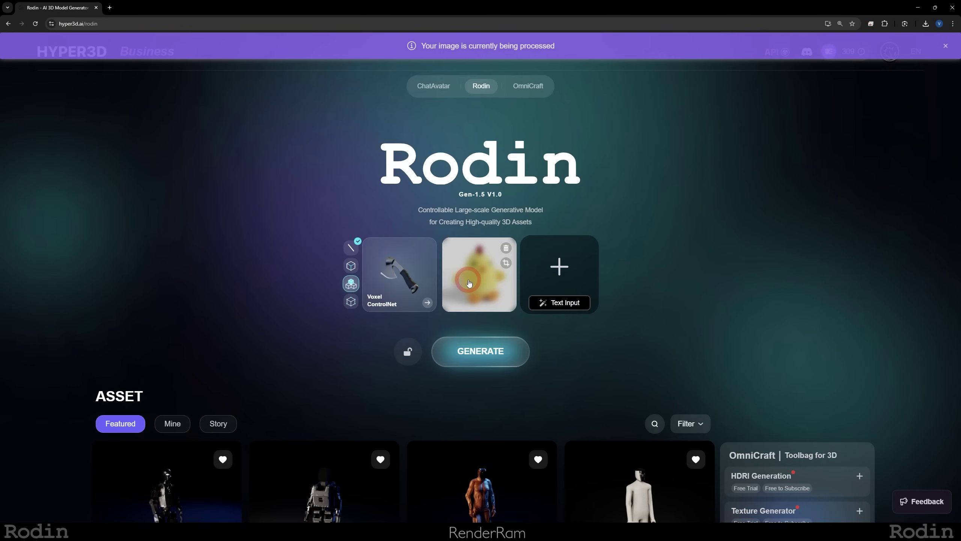
pyautogui.click(562, 354)
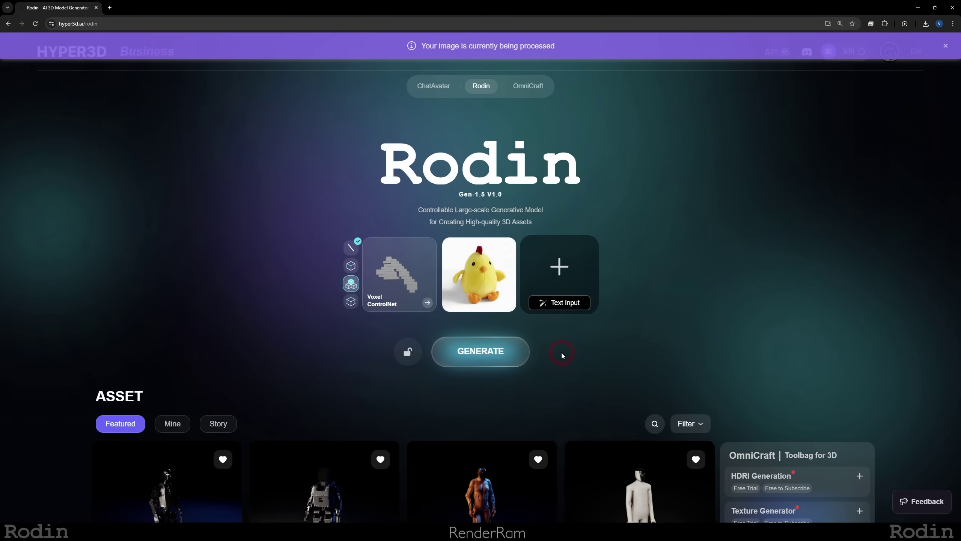
pyautogui.click(479, 356)
pyautogui.click(344, 140)
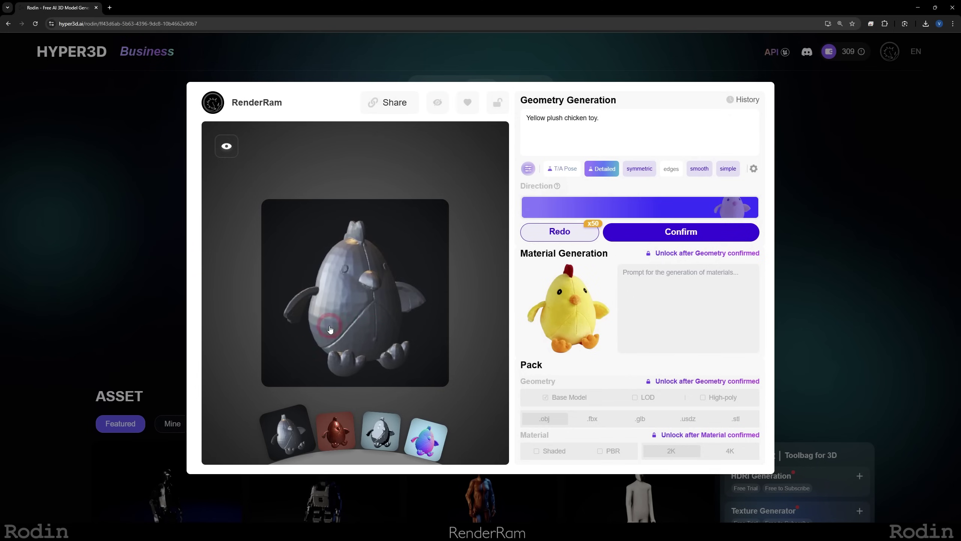
pyautogui.moveTo(330, 329); pyautogui.dragTo(358, 313)
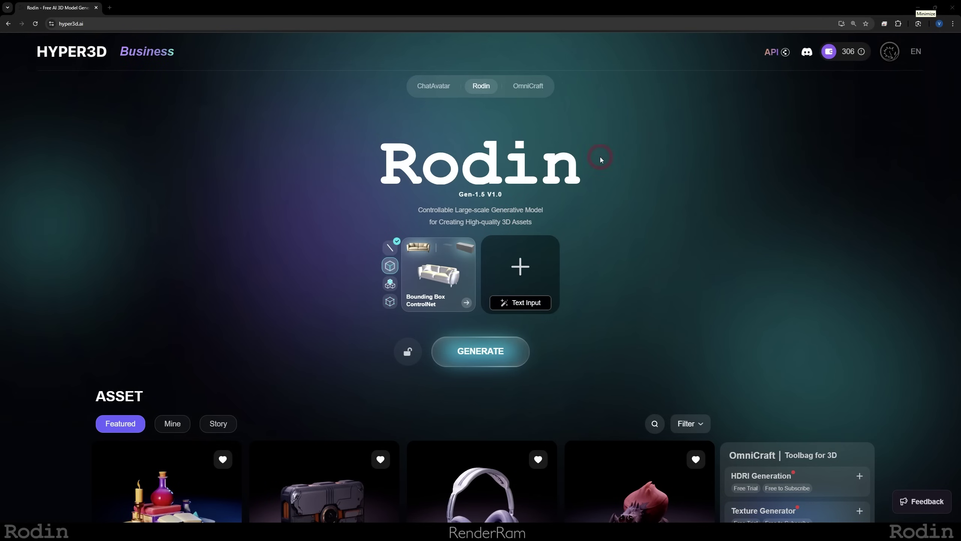
# - Review the credit purchase options and the Code Redemption panel
pyautogui.click(847, 53)
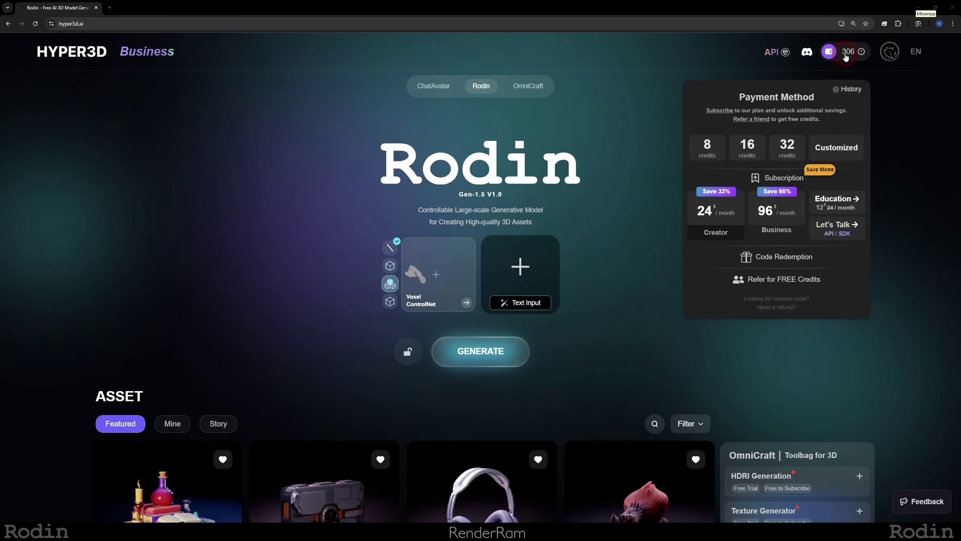
pyautogui.click(763, 257)
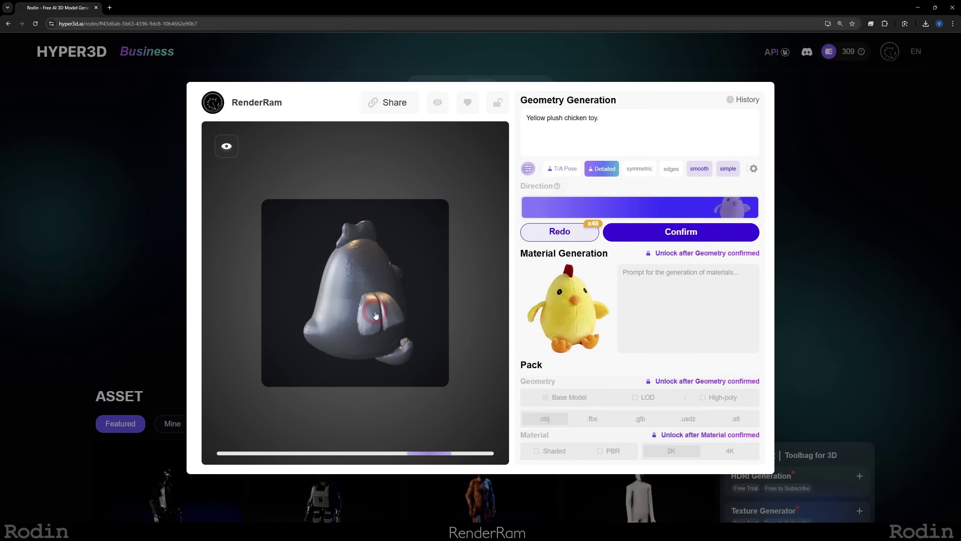
# - Load the first chick version from History and bring up the Quad Mesh face-count options
pyautogui.click(344, 267)
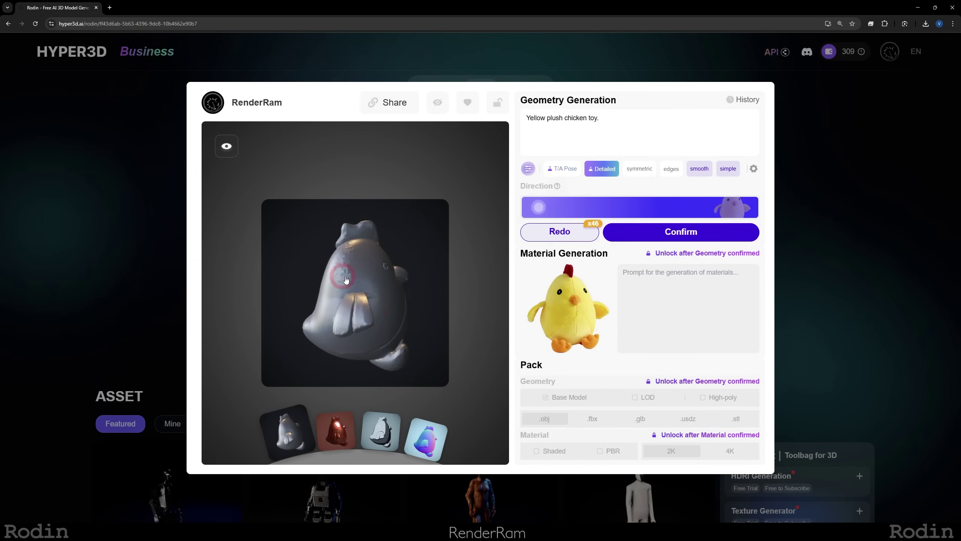
pyautogui.moveTo(374, 312)
pyautogui.mouseDown()
pyautogui.moveTo(369, 337)
pyautogui.moveTo(368, 323)
pyautogui.mouseUp()
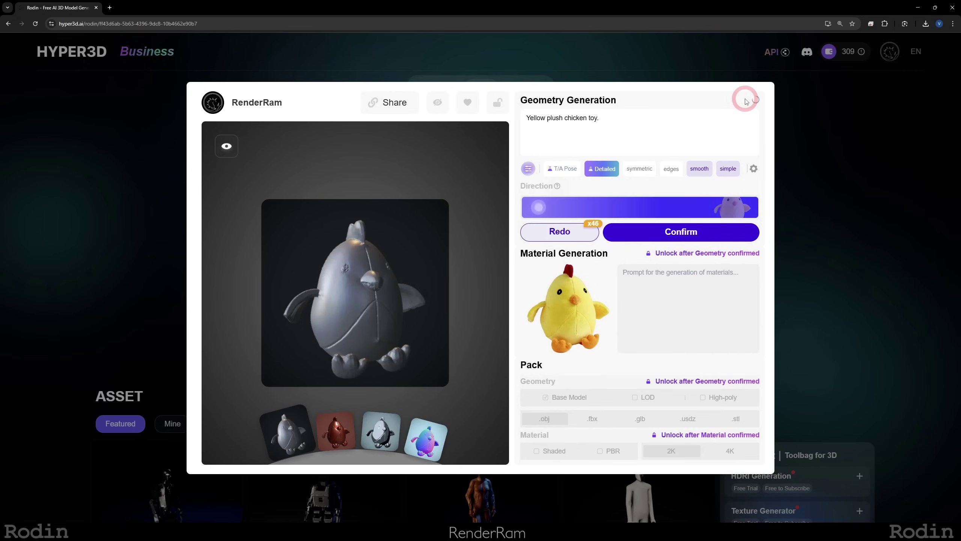
pyautogui.click(746, 102)
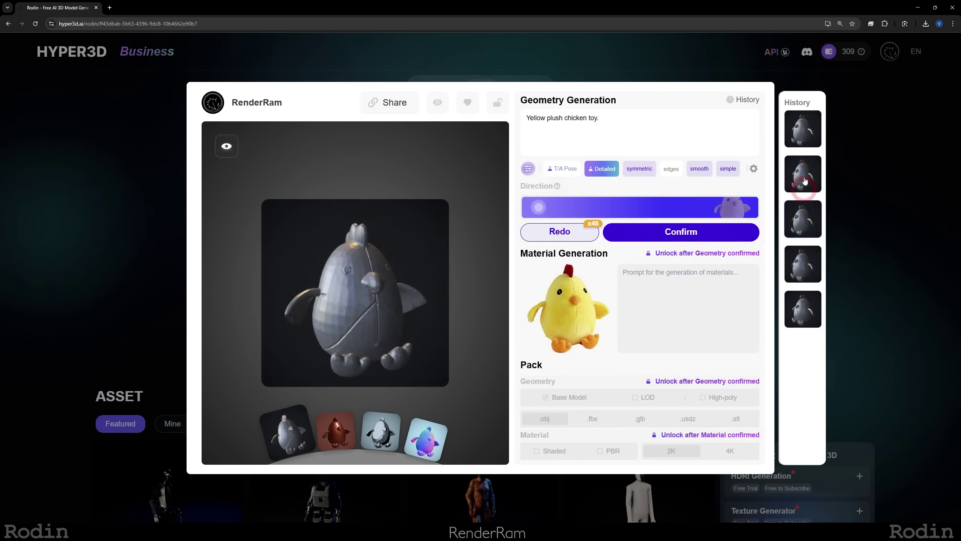
pyautogui.click(809, 113)
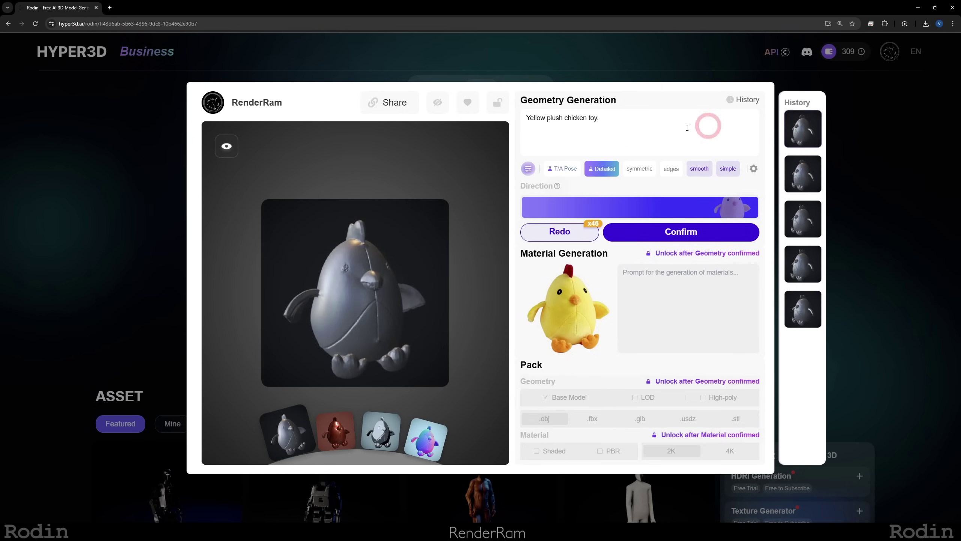
pyautogui.click(662, 235)
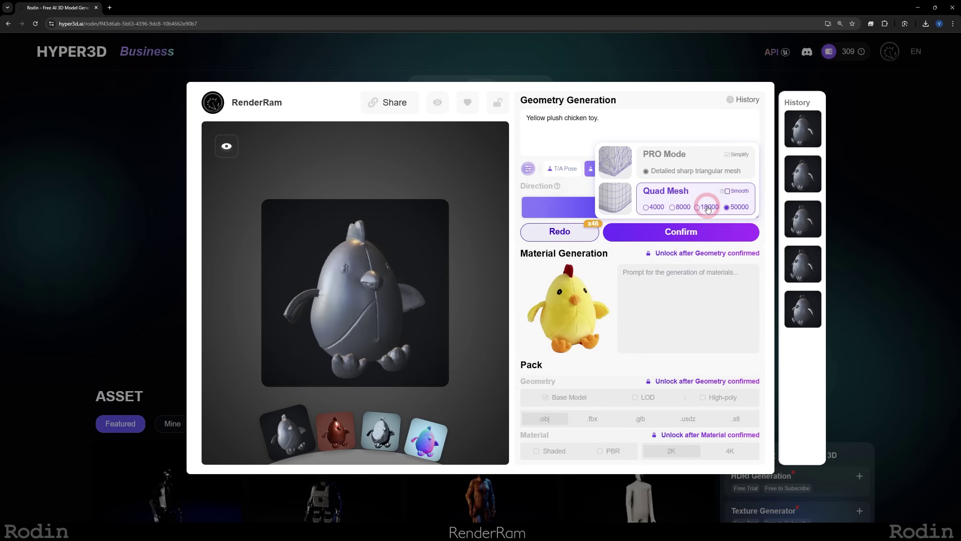
# - Choose the 18000-face Quad Mesh option for the chick geometry
pyautogui.click(708, 209)
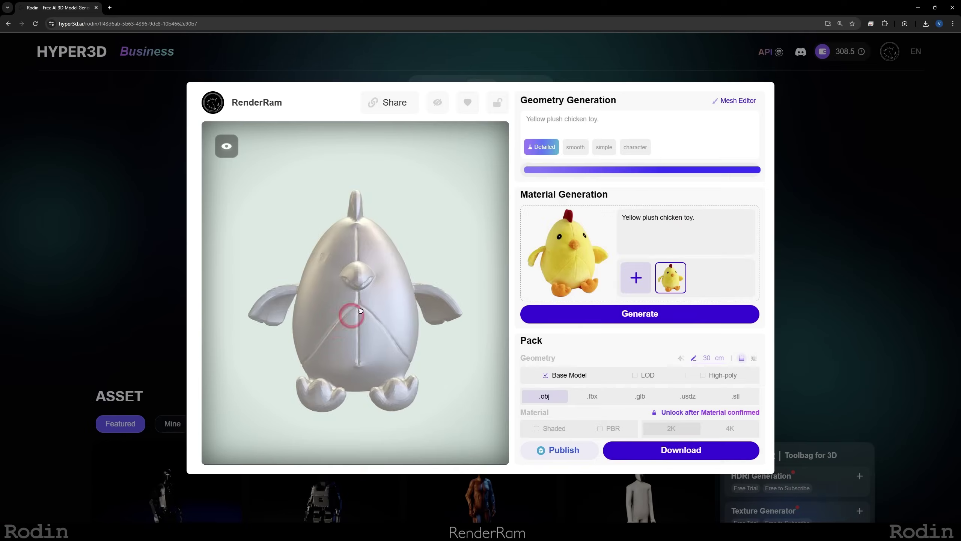
# - Texture the quad-mesh chick as a green gremlin from a new reference image
pyautogui.moveTo(361, 311); pyautogui.dragTo(262, 180)
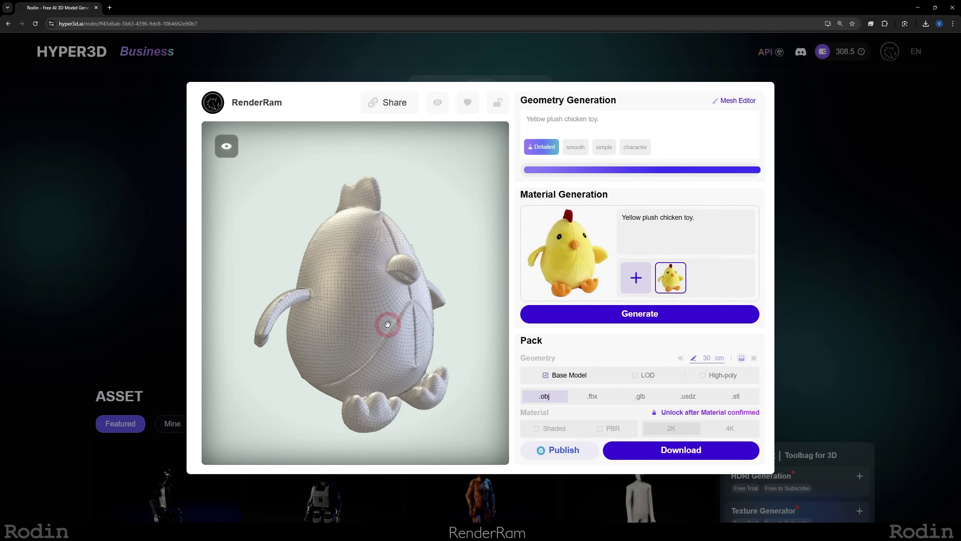
pyautogui.moveTo(387, 323); pyautogui.dragTo(591, 263)
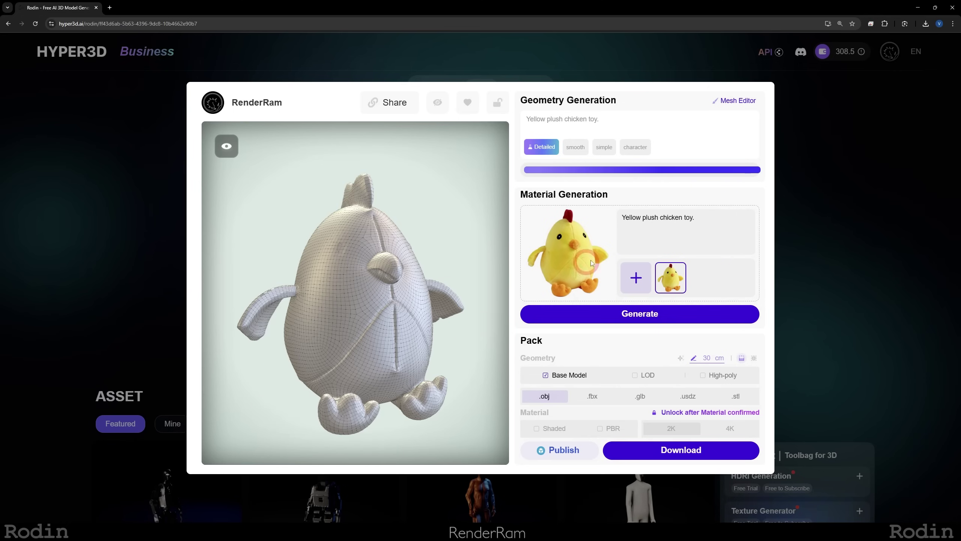
pyautogui.click(549, 242)
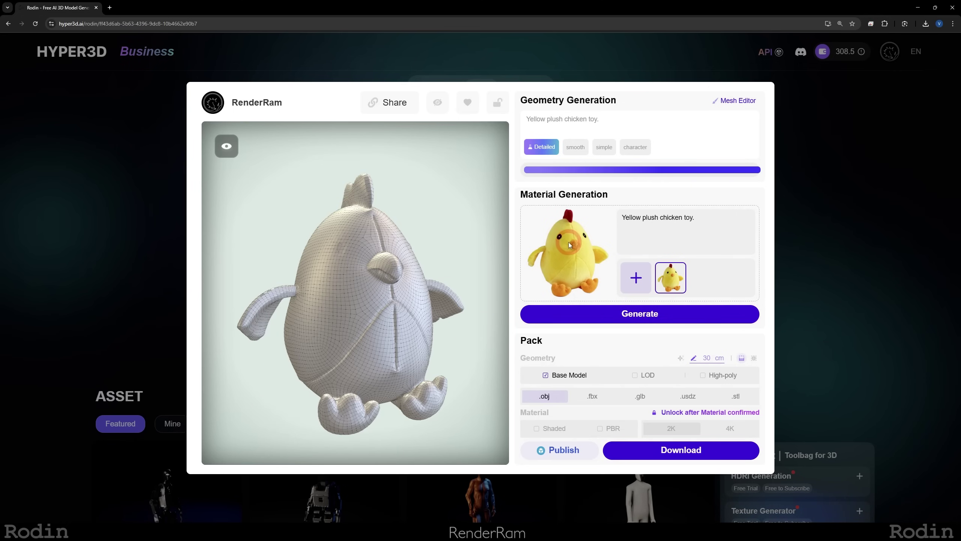
pyautogui.click(628, 273)
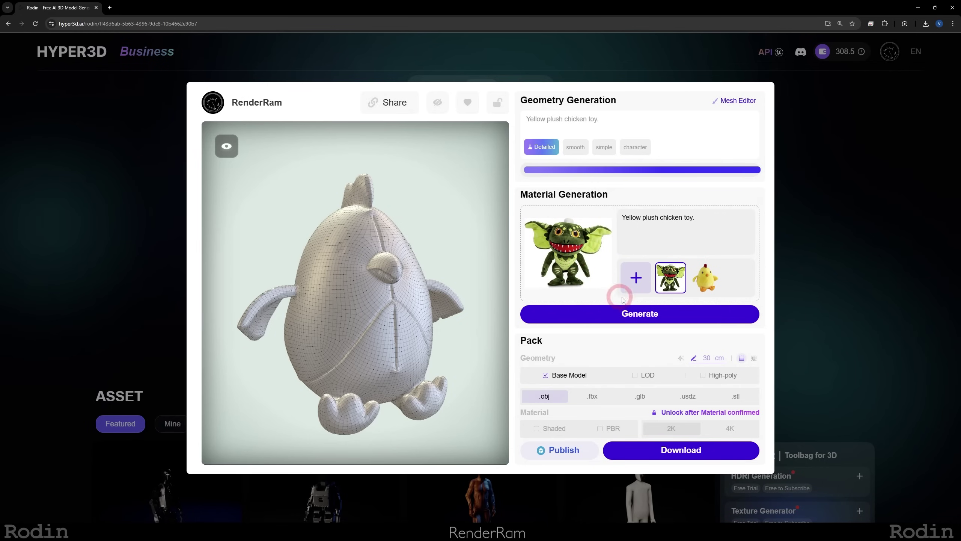
pyautogui.click(647, 316)
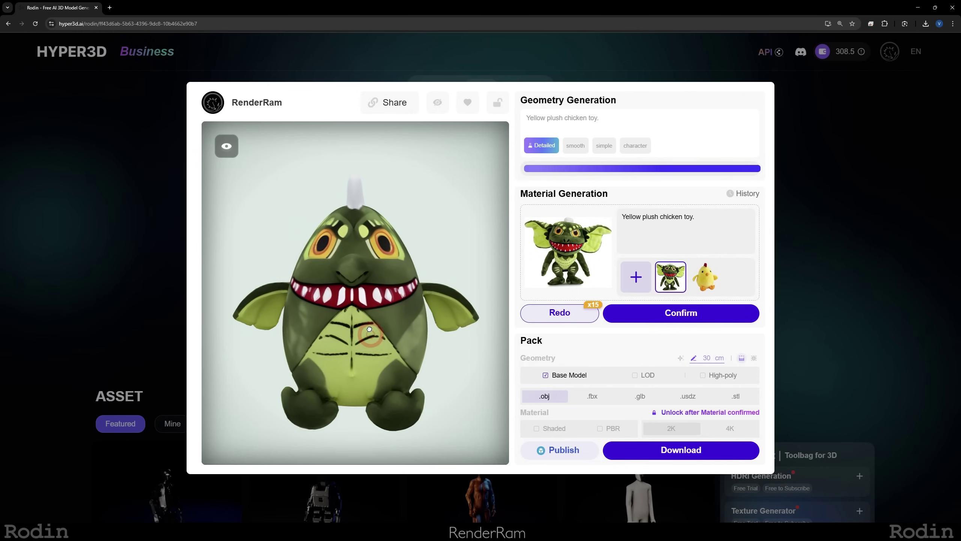
# - Download the textured gremlin as a 4K Shaded PBR model
pyautogui.moveTo(393, 329); pyautogui.dragTo(369, 329)
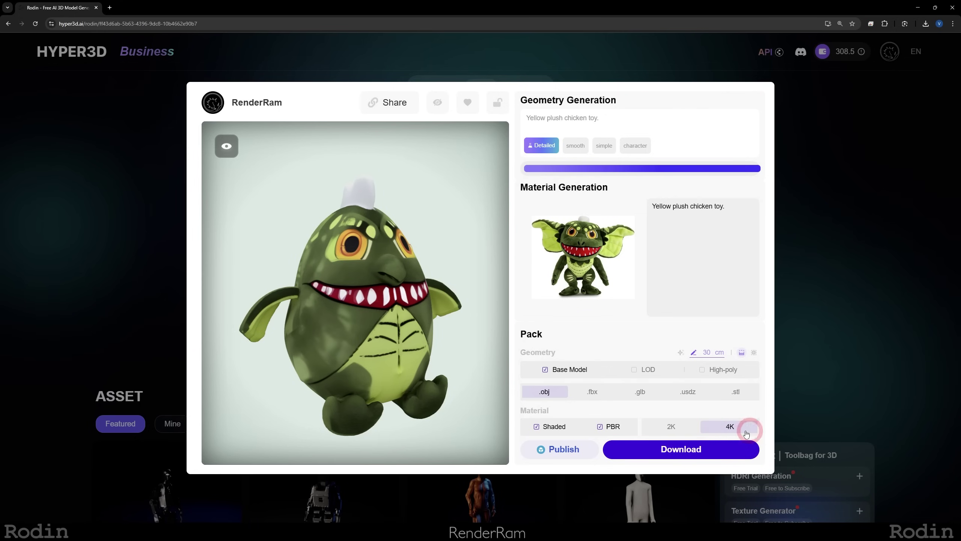
pyautogui.click(680, 451)
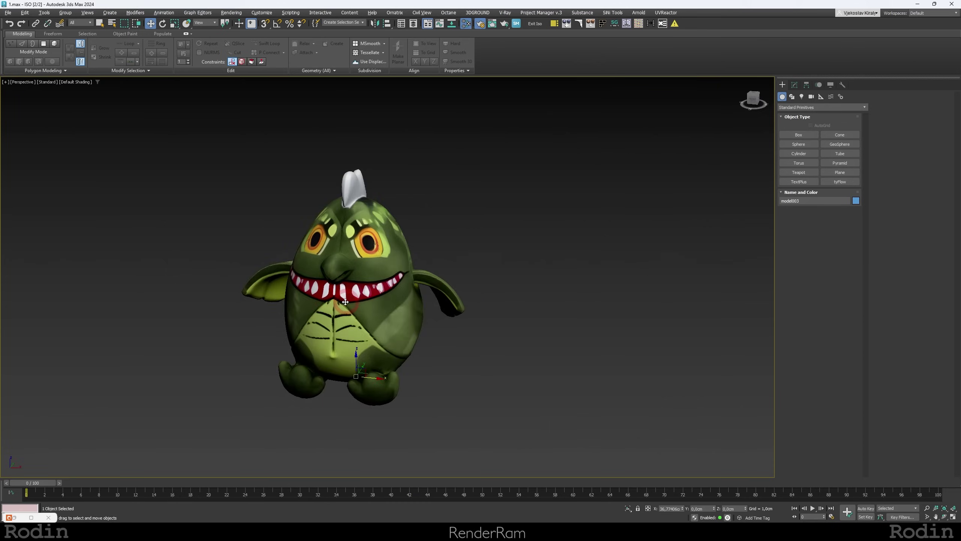
pyautogui.keyDown('alt'); pyautogui.moveTo(379, 284); pyautogui.dragTo(341, 299, button='middle'); pyautogui.keyUp('alt')
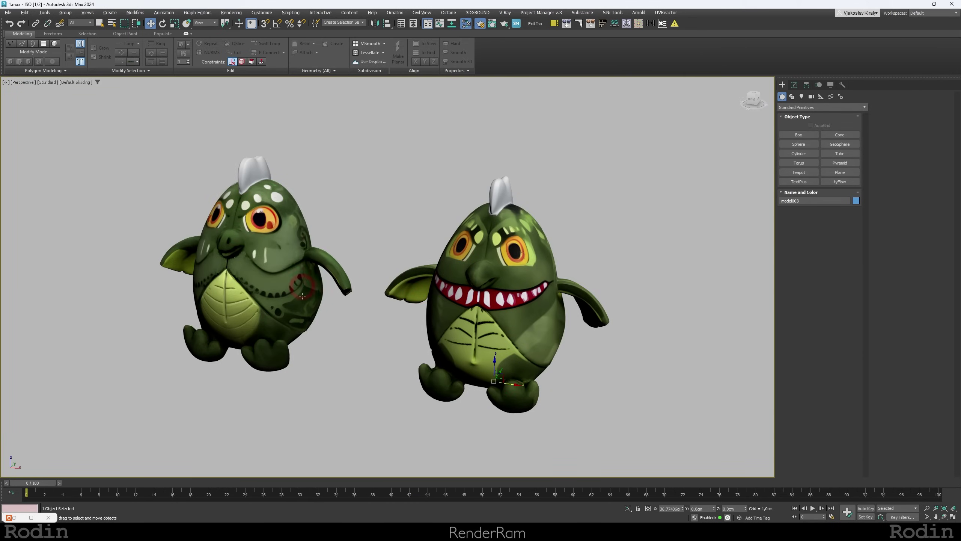
# - Orbit the two imported gremlin models in the 3ds Max viewport
pyautogui.scroll(-2, 270, 268)
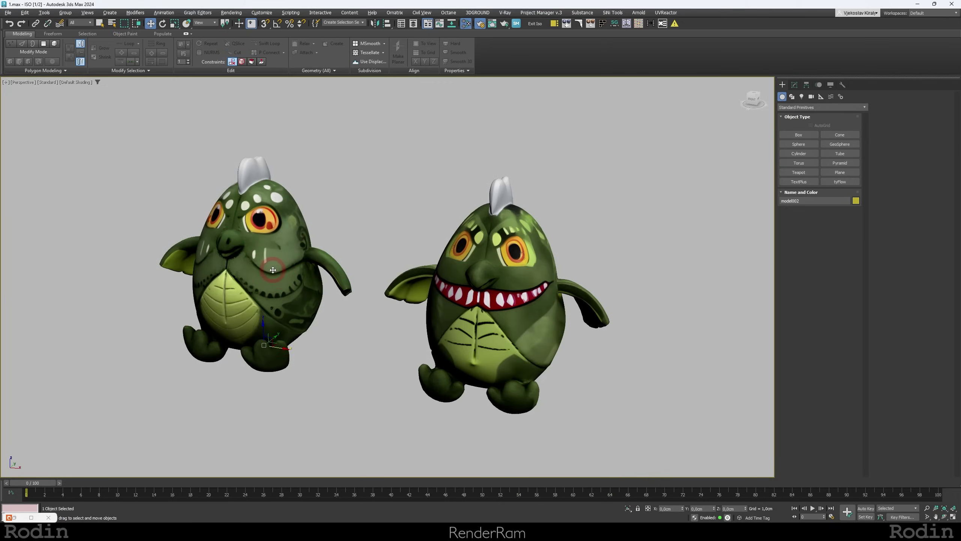
pyautogui.keyDown('alt'); pyautogui.moveTo(271, 269); pyautogui.dragTo(332, 270, button='middle'); pyautogui.keyUp('alt')
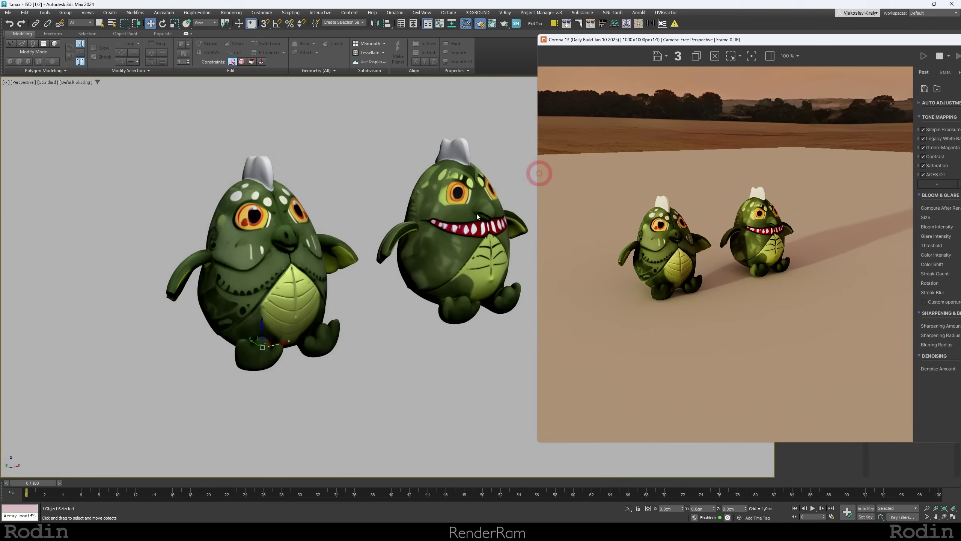
pyautogui.moveTo(363, 245)
pyautogui.keyDown('alt'); pyautogui.mouseDown(button='middle')
pyautogui.moveTo(350, 242)
pyautogui.moveTo(377, 258)
pyautogui.mouseUp(button='middle'); pyautogui.keyUp('alt')
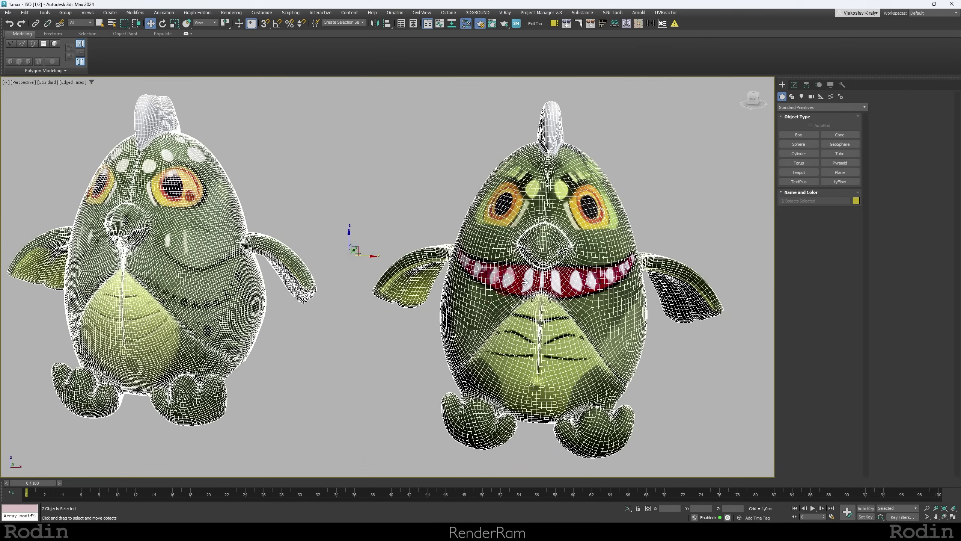
# - Select both gremlin models, then load the cartoon man character scene
pyautogui.click(555, 279)
pyautogui.keyDown('alt'); pyautogui.moveTo(577, 274); pyautogui.dragTo(333, 272, button='middle'); pyautogui.keyUp('alt')
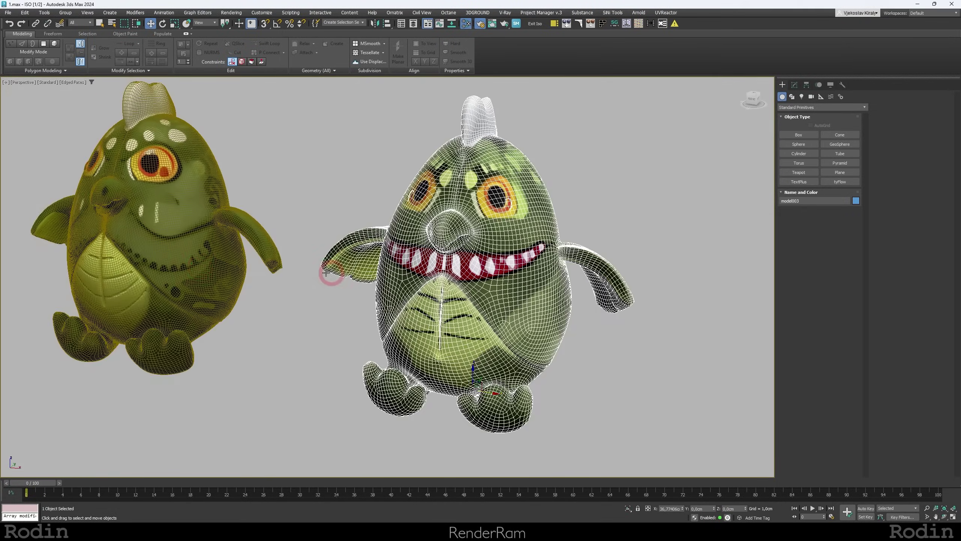
pyautogui.keyDown('ctrl'); pyautogui.click(198, 267); pyautogui.keyUp('ctrl')
pyautogui.click(486, 303)
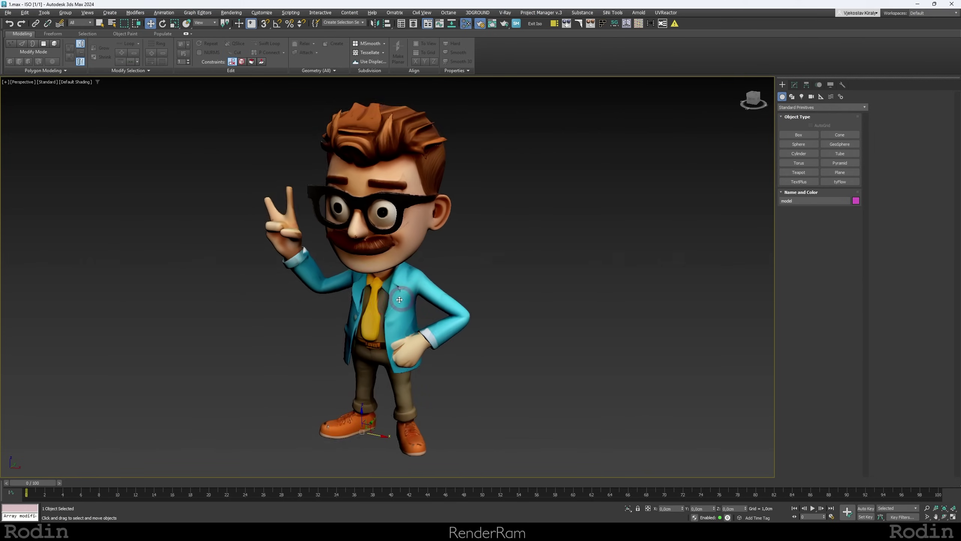
# - Inspect the untextured magenta character mesh from the head down to the body
pyautogui.keyDown('alt'); pyautogui.moveTo(399, 300); pyautogui.dragTo(365, 274, button='middle'); pyautogui.keyUp('alt')
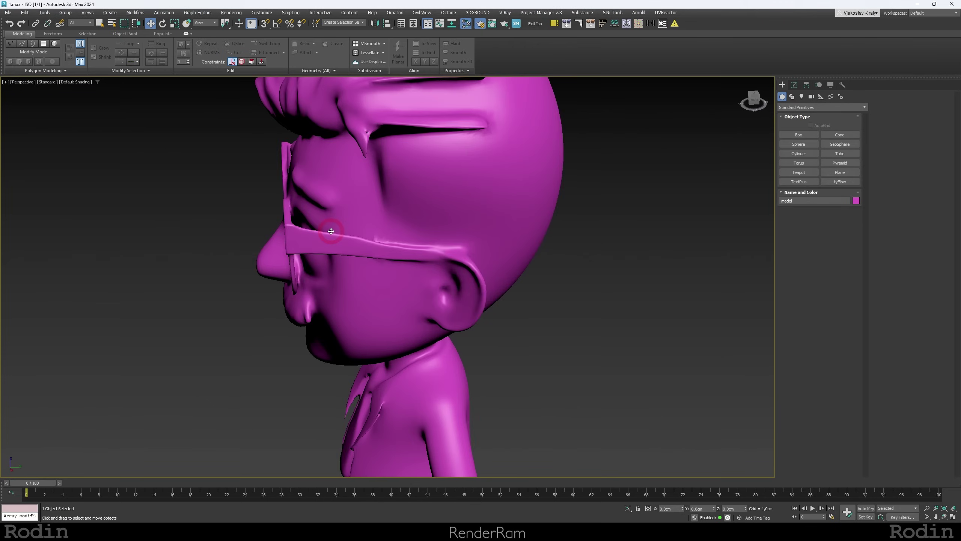
pyautogui.keyDown('alt'); pyautogui.moveTo(333, 230); pyautogui.dragTo(317, 243, button='middle'); pyautogui.keyUp('alt')
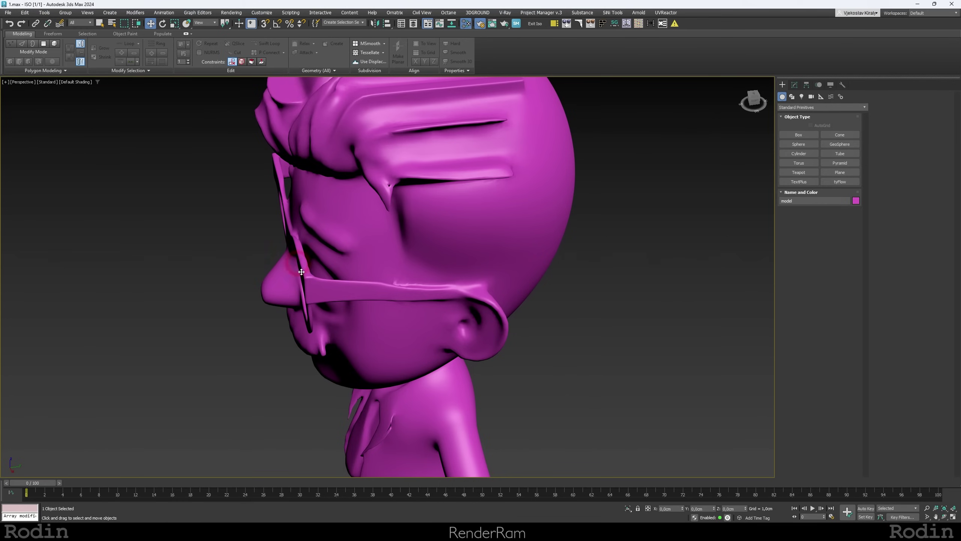
pyautogui.keyDown('alt'); pyautogui.moveTo(322, 283); pyautogui.dragTo(401, 298, button='middle'); pyautogui.keyUp('alt')
pyautogui.scroll(2, 408, 311)
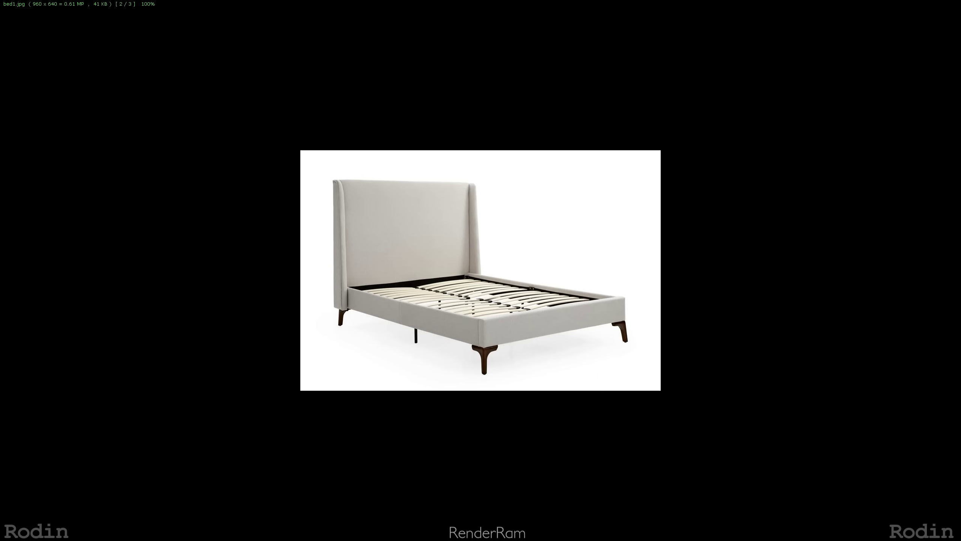
# - Load the front and side bed photos into Rodin and choose Bounding Box ControlNet
pyautogui.press('Right')
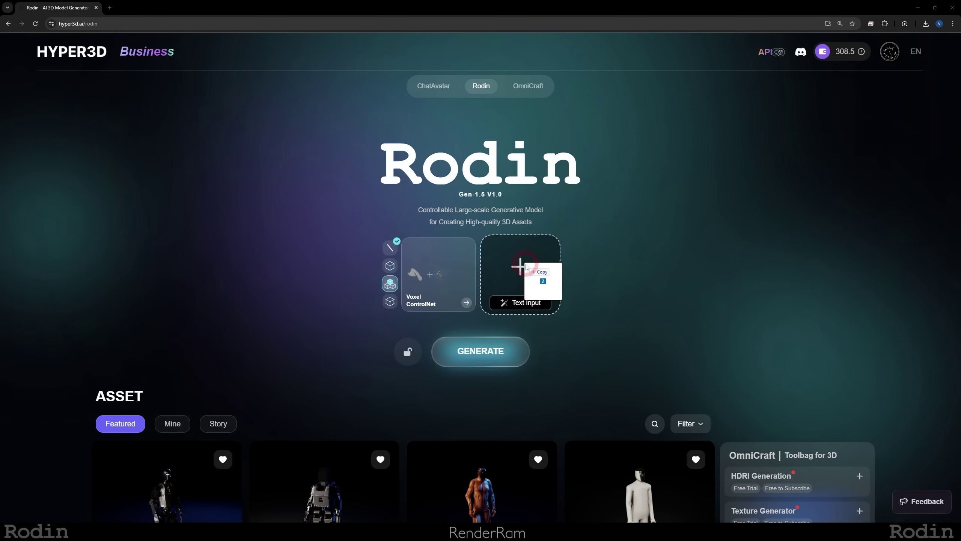
pyautogui.moveTo(527, 267); pyautogui.dragTo(527, 267)
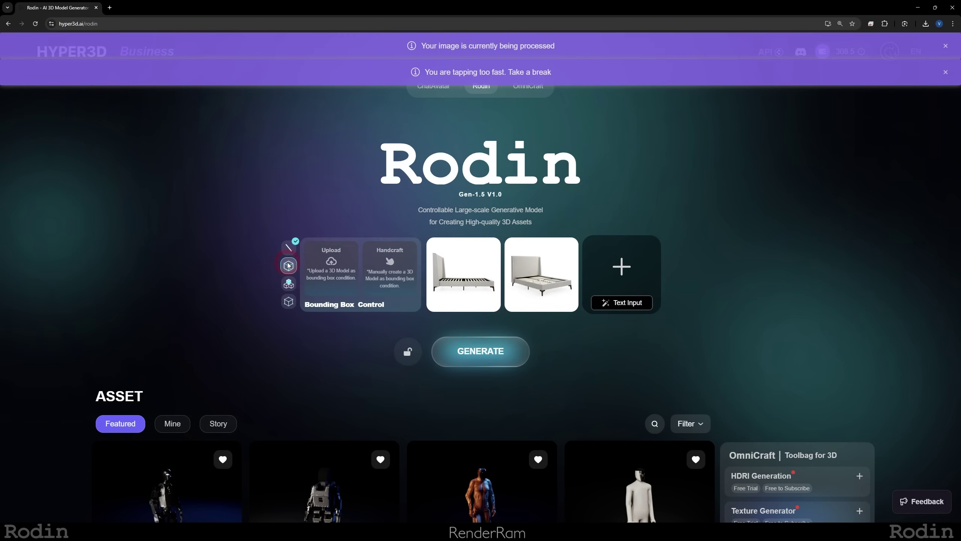
pyautogui.click(416, 267)
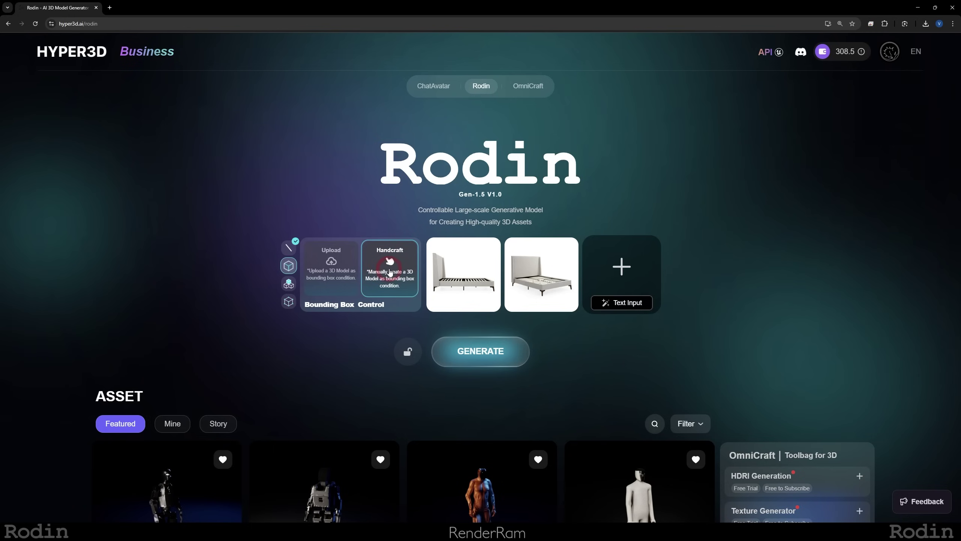
# - Handcraft a 160×100×200 bounding box for the bed and confirm it
pyautogui.click(390, 271)
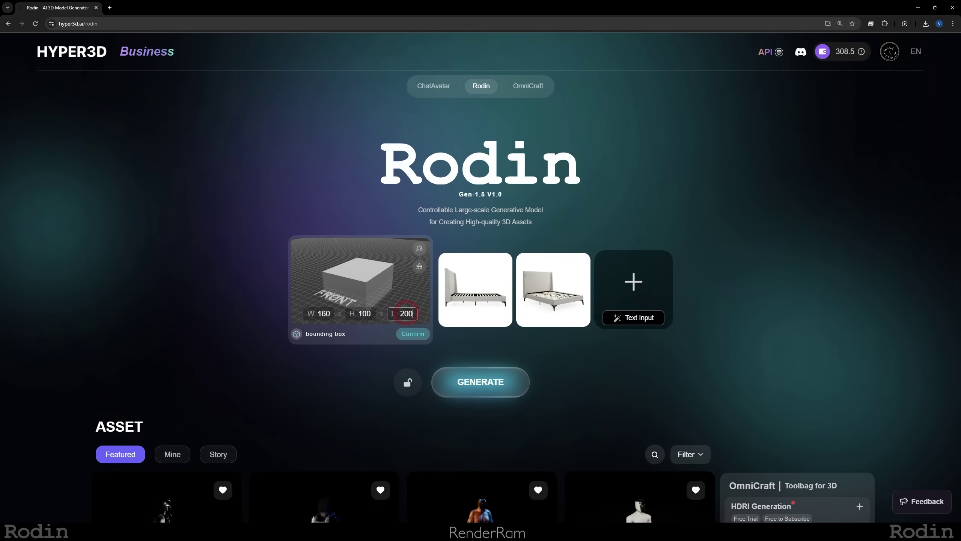
pyautogui.click(413, 334)
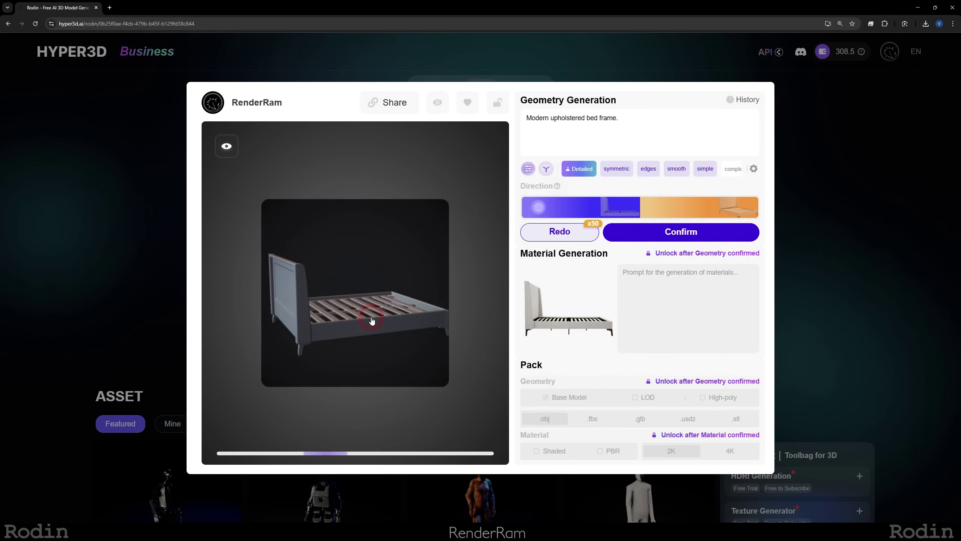
# - Confirm the bed geometry, inspect it, and generate its materials
pyautogui.click(659, 236)
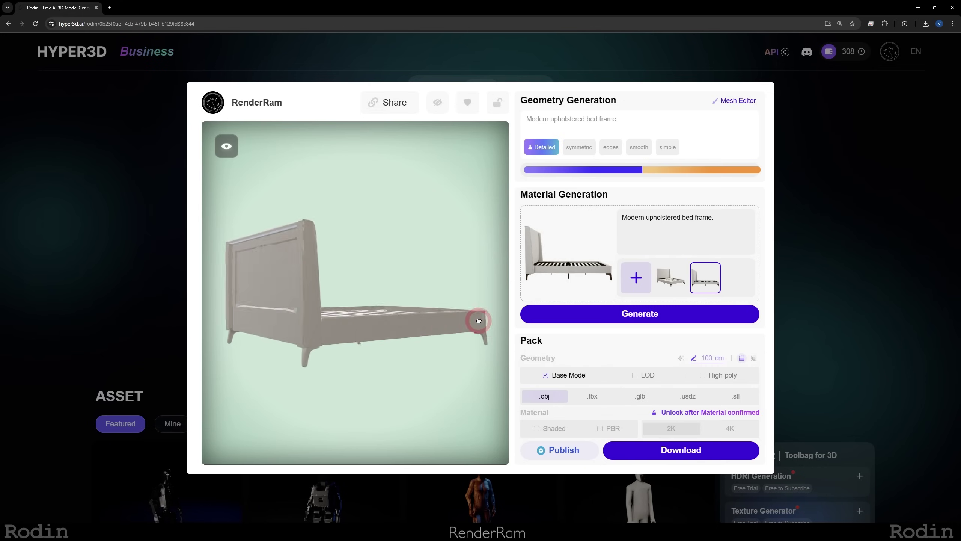
pyautogui.moveTo(476, 320); pyautogui.dragTo(546, 296)
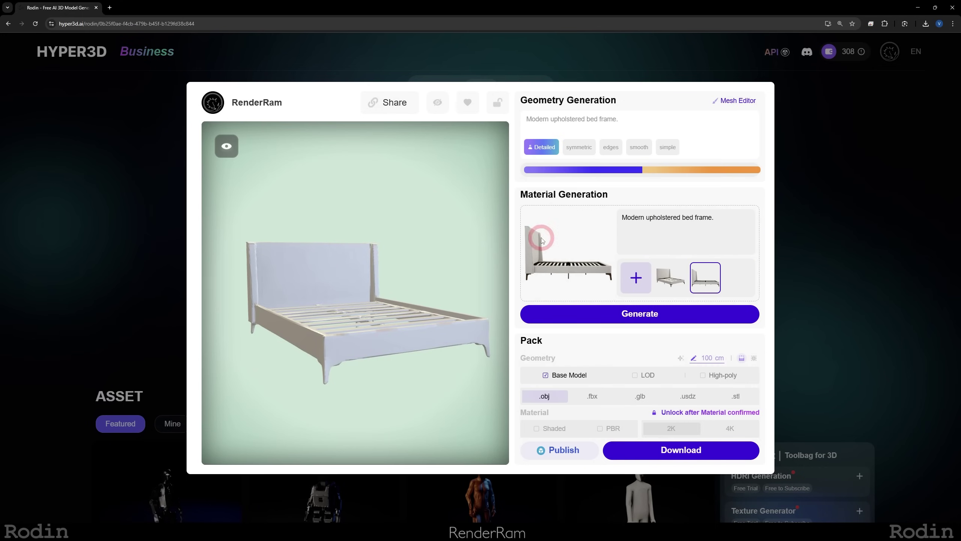
pyautogui.click(644, 315)
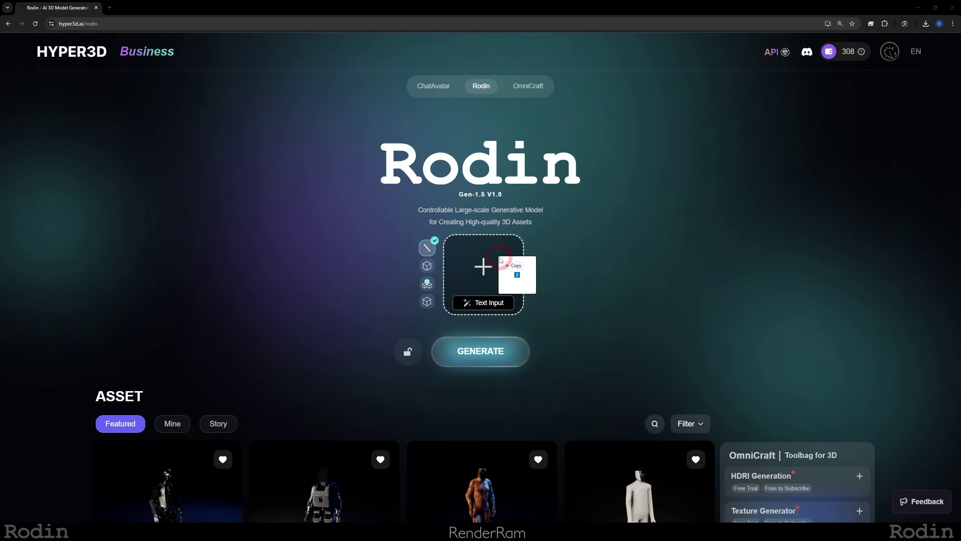
# - Generate a chair model from the two chair blueprint drawings, then bring up the sofa reference photo
pyautogui.moveTo(500, 259); pyautogui.dragTo(500, 260)
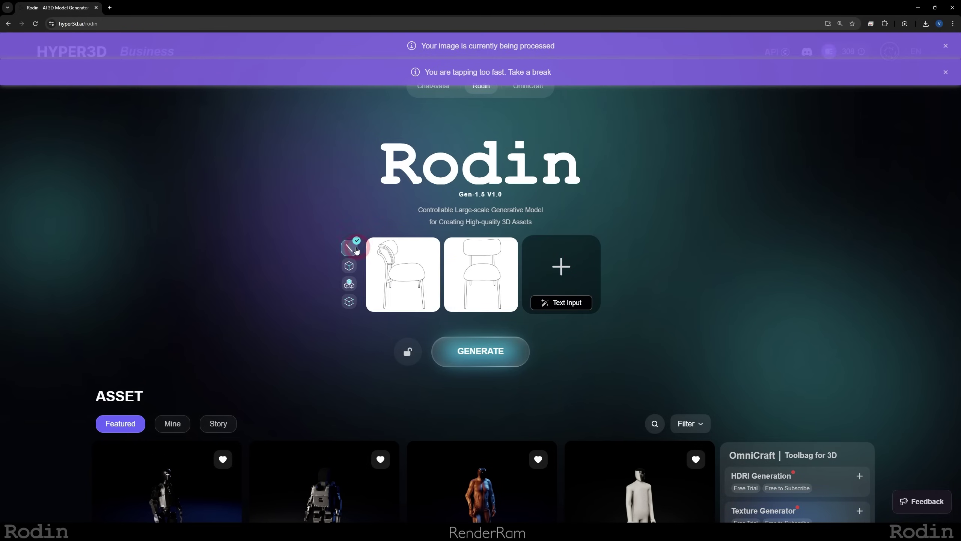
pyautogui.click(471, 348)
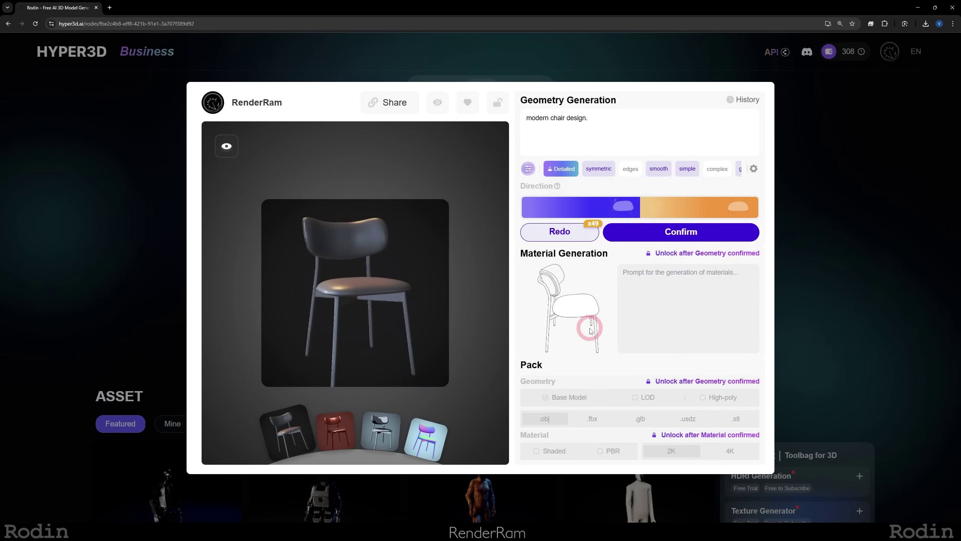
pyautogui.click(780, 133)
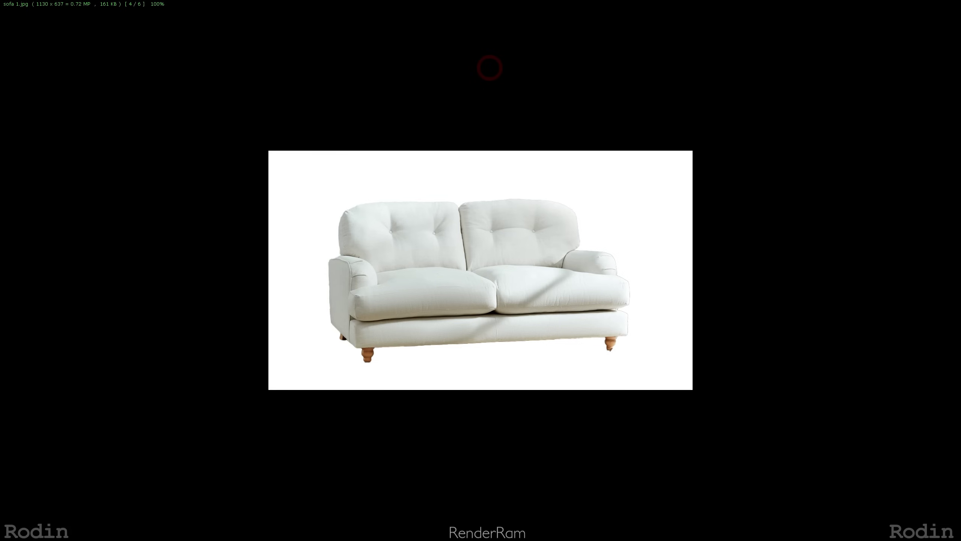
# - Browse to the next sofa photo, then orbit the blocky 3ds Max sofa to view its back
pyautogui.press('Right')
pyautogui.press('Right')
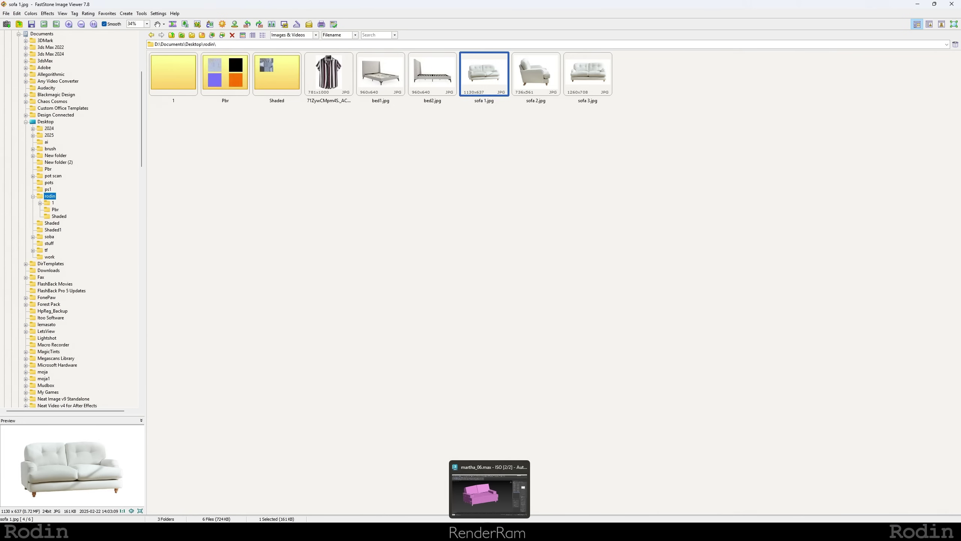
pyautogui.click(489, 492)
pyautogui.moveTo(362, 276)
pyautogui.keyDown('alt'); pyautogui.mouseDown(button='middle')
pyautogui.moveTo(423, 262)
pyautogui.moveTo(492, 280)
pyautogui.moveTo(631, 267)
pyautogui.moveTo(365, 285)
pyautogui.mouseUp(button='middle'); pyautogui.keyUp('alt')
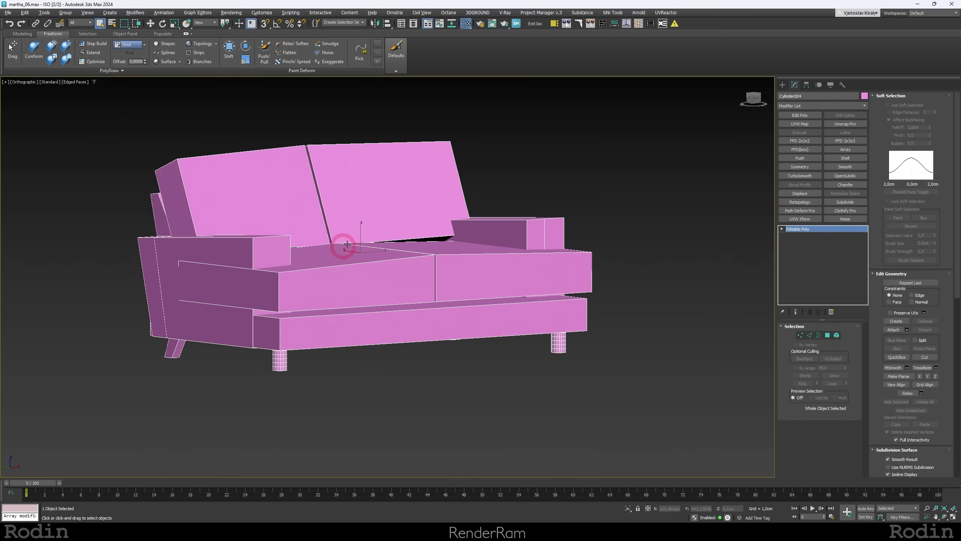
pyautogui.keyDown('alt'); pyautogui.moveTo(348, 244); pyautogui.dragTo(257, 303, button='middle'); pyautogui.keyUp('alt')
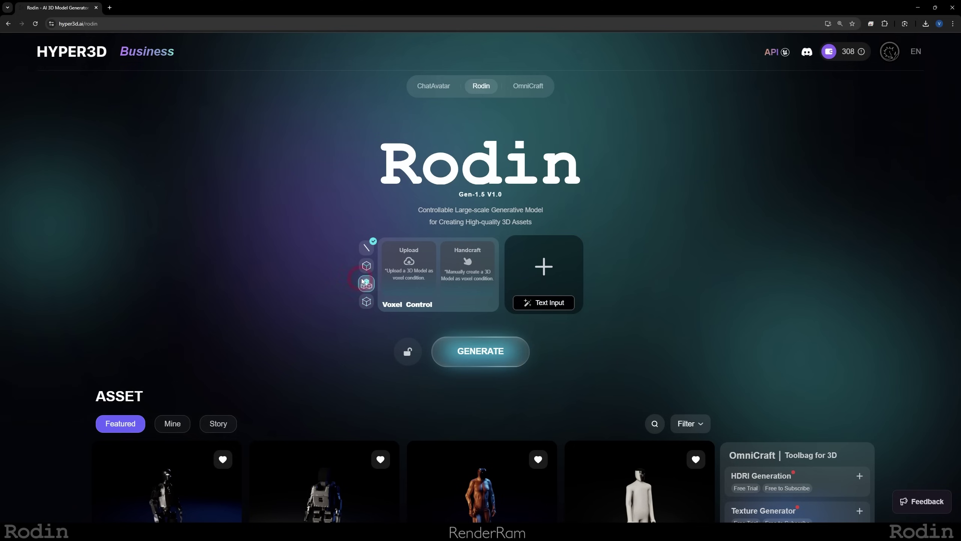
# - Upload the sofa blockout as the voxel condition, angle it in perspective, and confirm it
pyautogui.click(404, 264)
pyautogui.click(453, 287)
pyautogui.moveTo(436, 284); pyautogui.dragTo(478, 246)
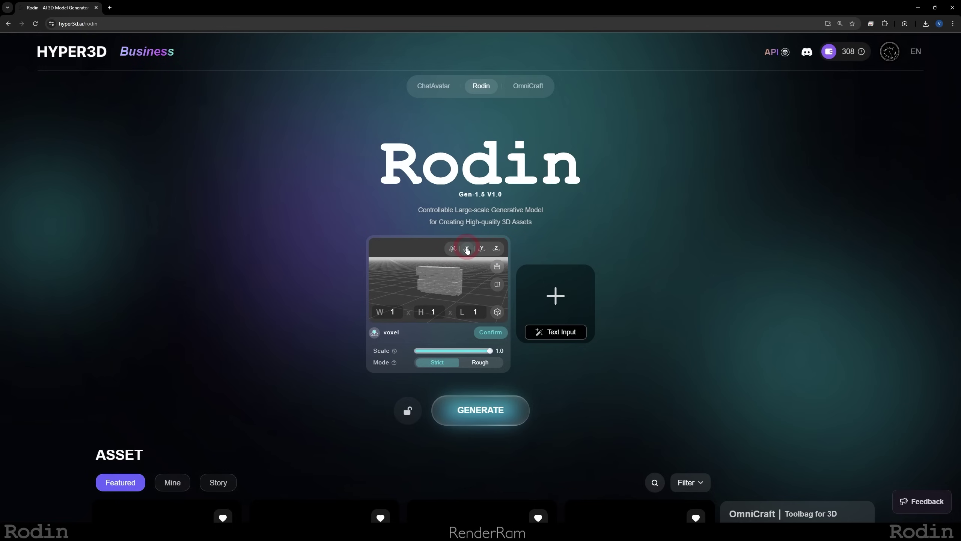
pyautogui.moveTo(467, 249); pyautogui.dragTo(459, 272)
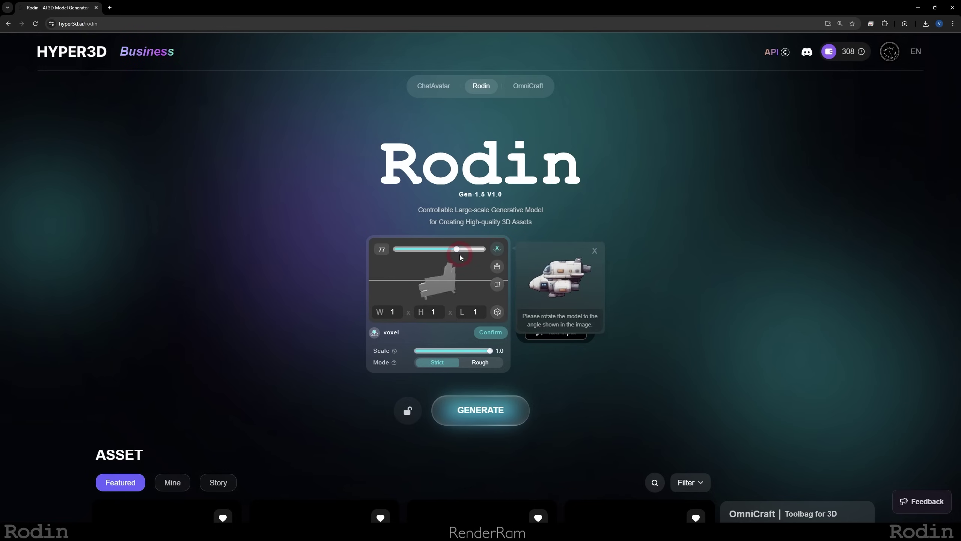
pyautogui.moveTo(445, 287); pyautogui.dragTo(417, 294)
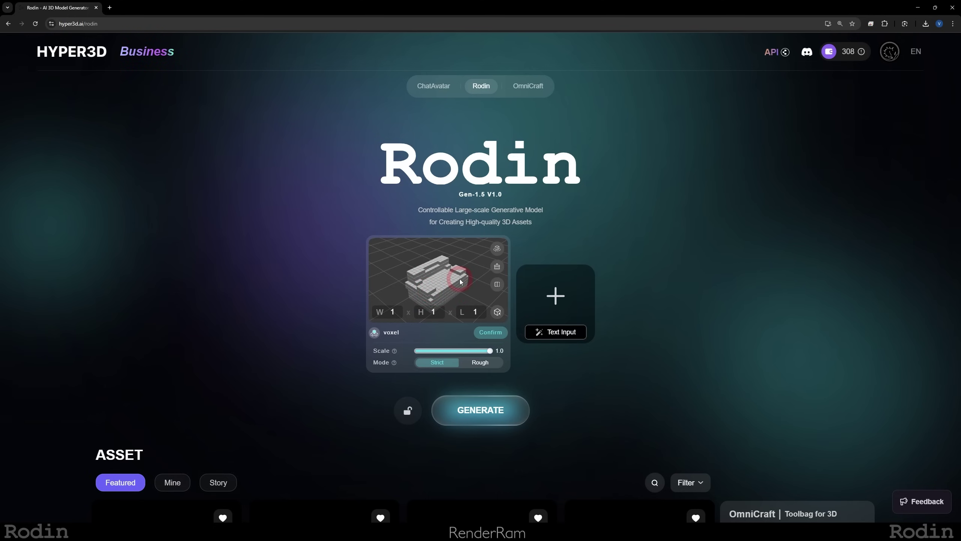
pyautogui.click(490, 332)
# - Add the three sofa photos as image inputs and start generating the sofa
pyautogui.hotkey('alt', 'Tab')
pyautogui.moveTo(247, 332); pyautogui.dragTo(542, 270)
pyautogui.click(482, 353)
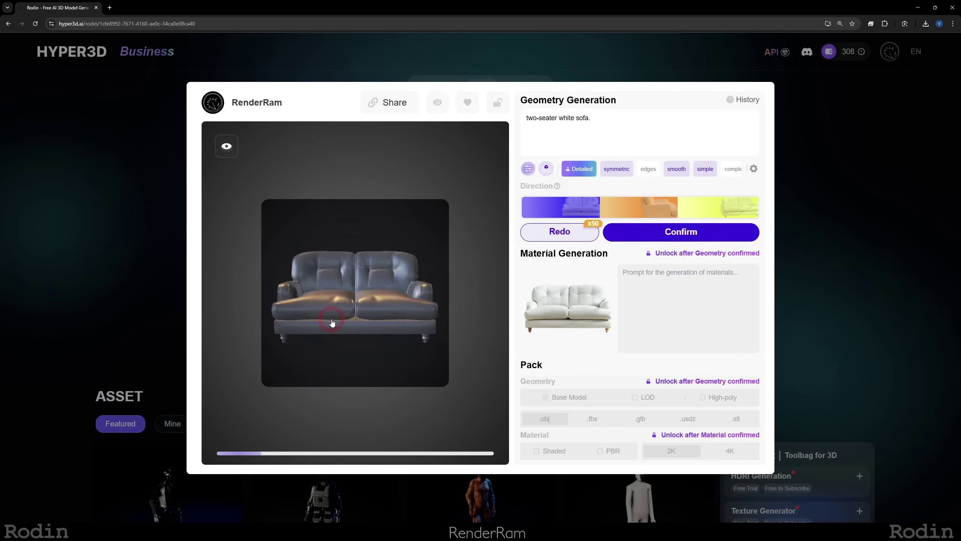
# - Inspect the generated two-seater sofa preview and confirm its geometry
pyautogui.moveTo(328, 322); pyautogui.dragTo(390, 333)
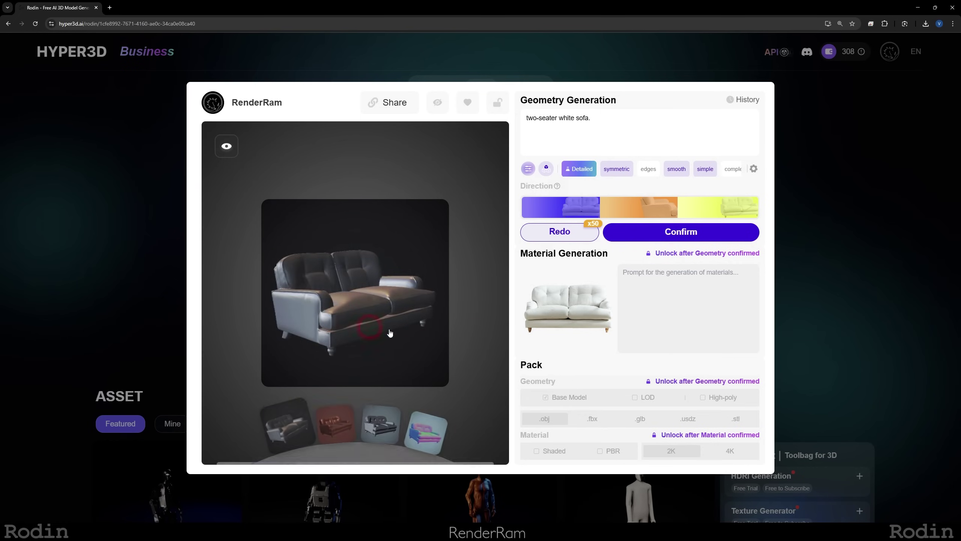
pyautogui.click(567, 293)
pyautogui.click(681, 233)
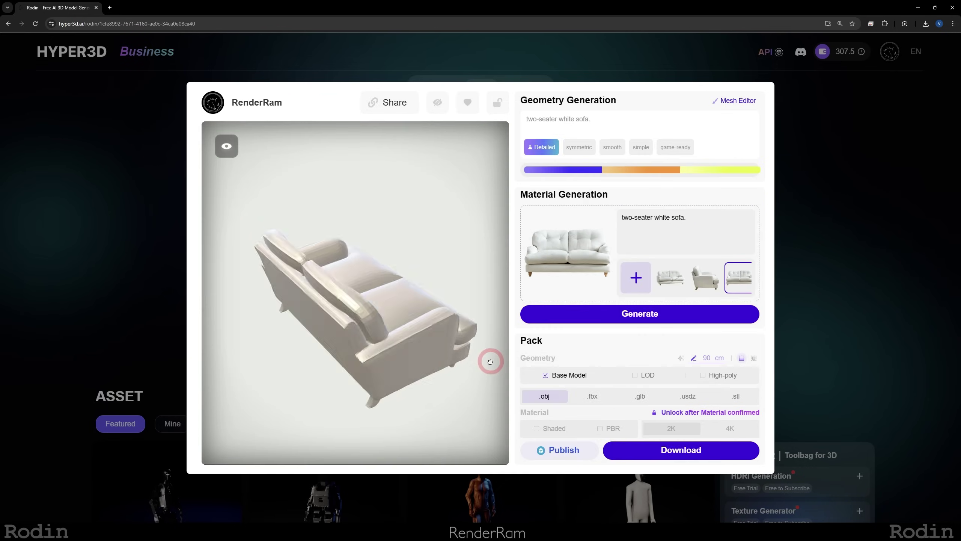
# - Generate materials for the white sofa and inspect the textured result from all sides
pyautogui.moveTo(489, 361); pyautogui.dragTo(379, 325)
pyautogui.click(643, 314)
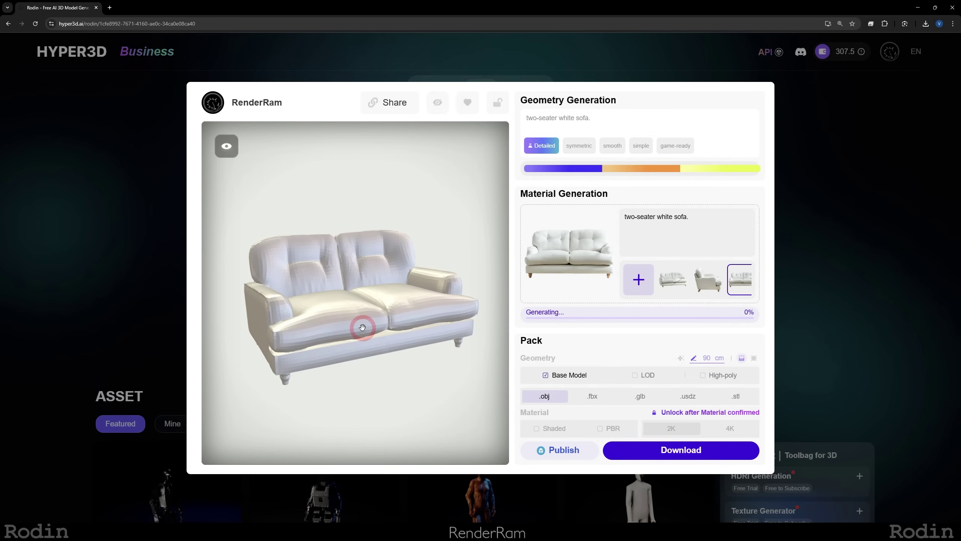
pyautogui.moveTo(362, 327); pyautogui.dragTo(464, 314)
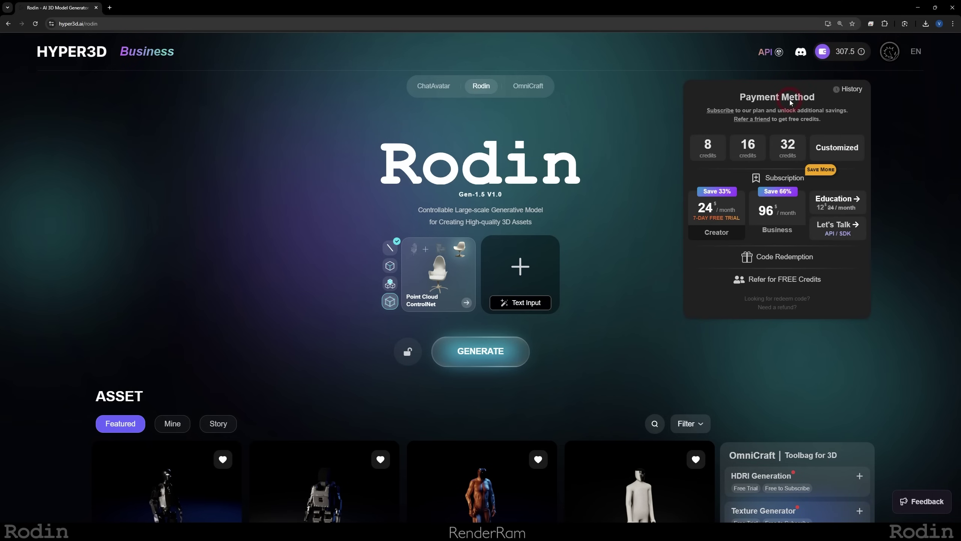
# - Review the 8-credit package and Creator plan, then open the Refer & Earn free-credits program
pyautogui.click(708, 148)
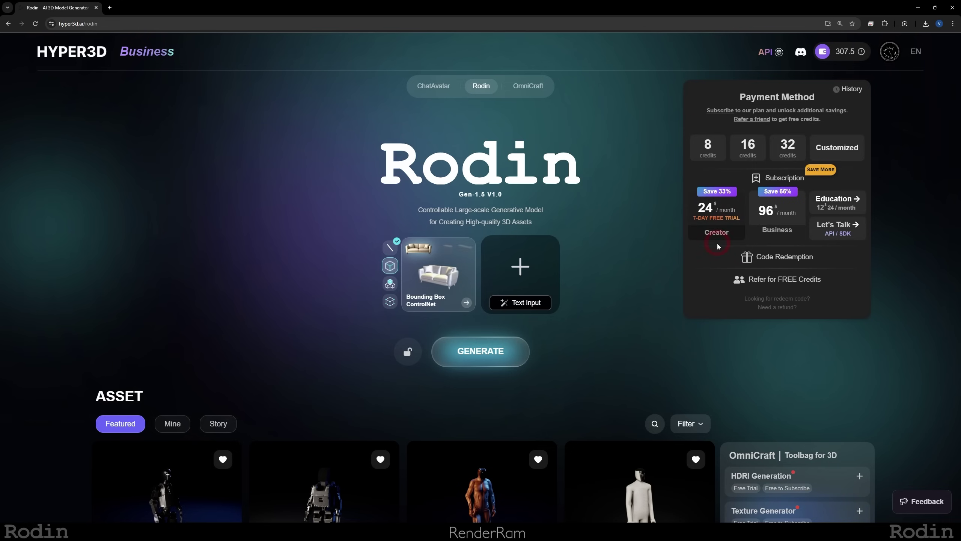
pyautogui.click(718, 213)
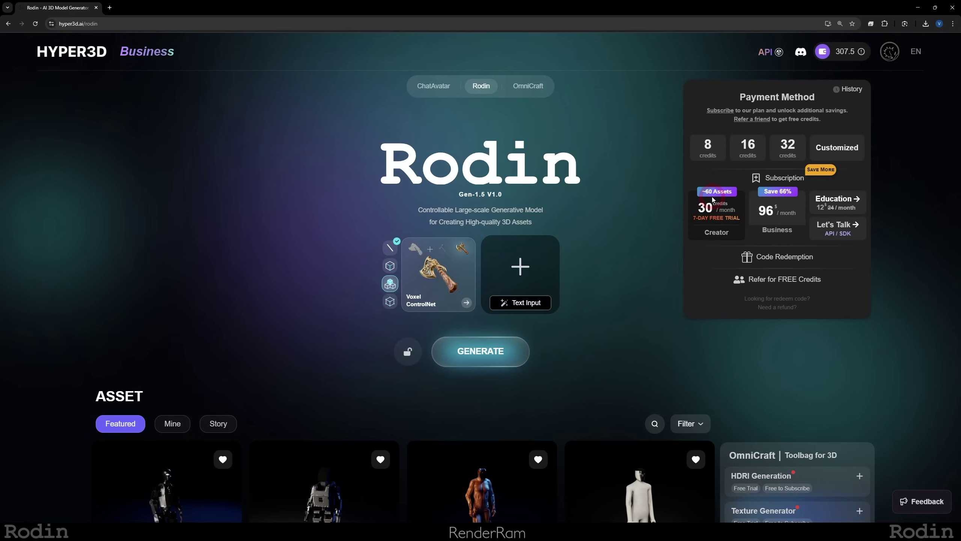
pyautogui.click(719, 213)
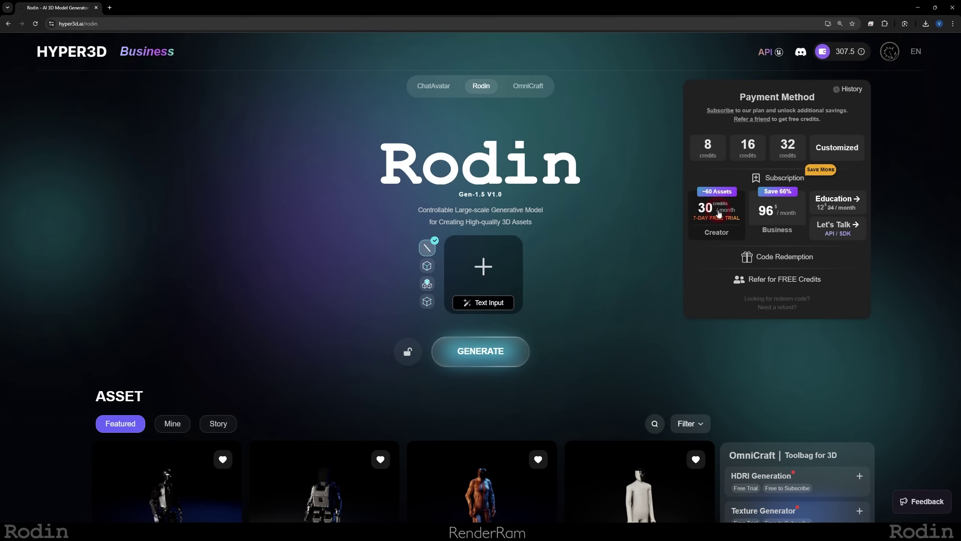
pyautogui.click(796, 282)
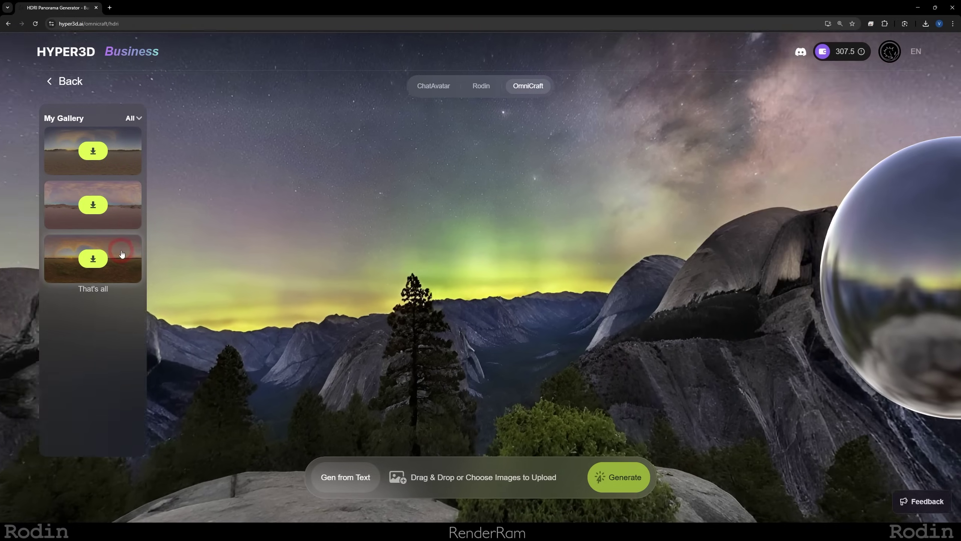
# - Load the third saved HDRI panorama and look around it in 360°
pyautogui.click(122, 253)
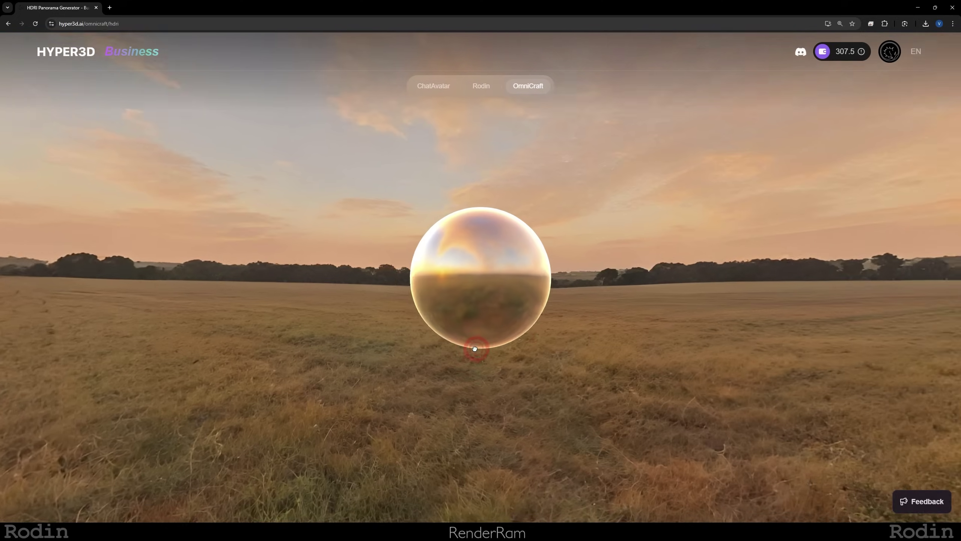
pyautogui.moveTo(476, 350); pyautogui.dragTo(449, 264)
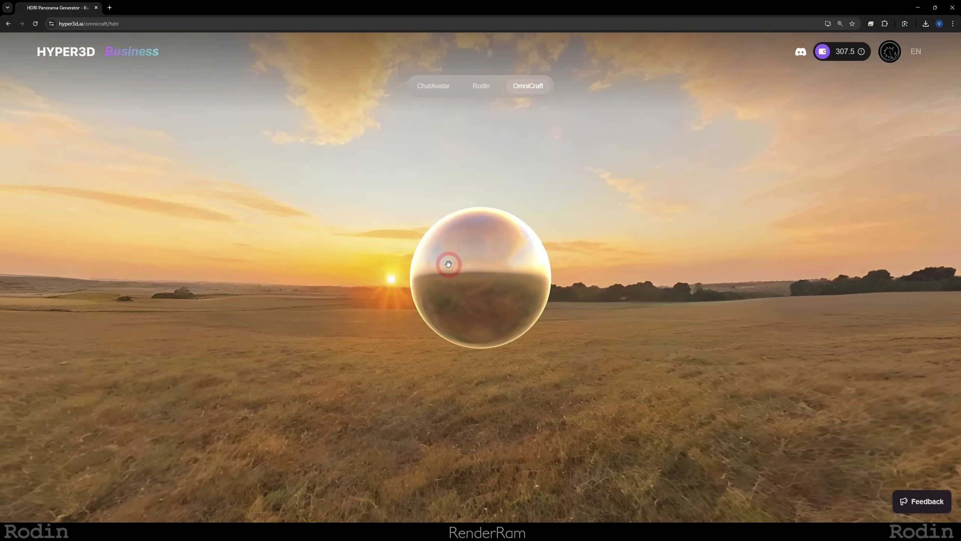